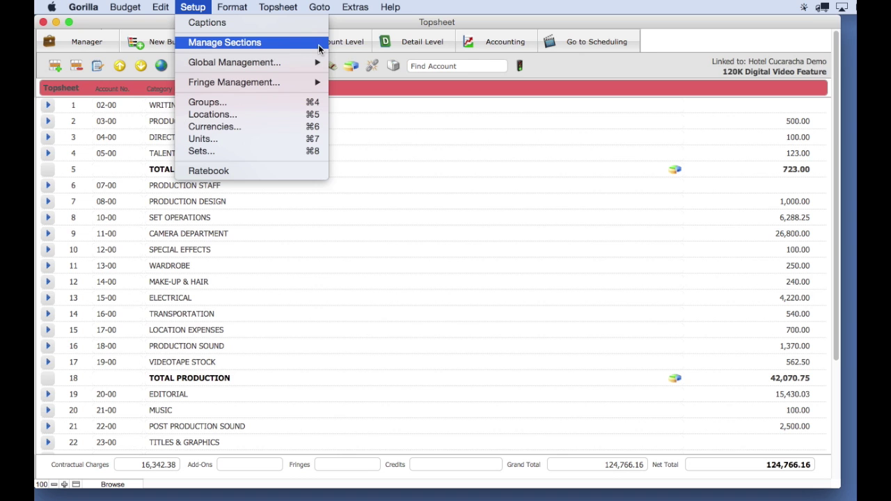
Step: Set the color of the PRE-PRODUCTION section to orange in the production totals
click(318, 43)
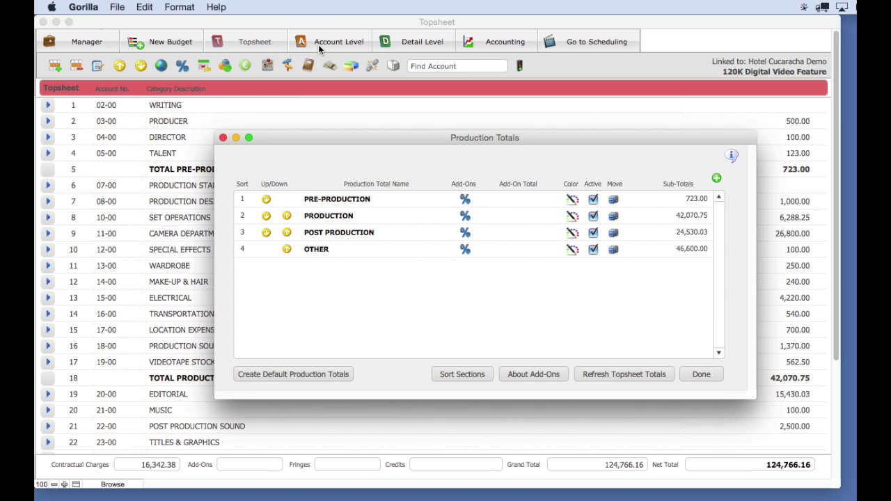
click(223, 138)
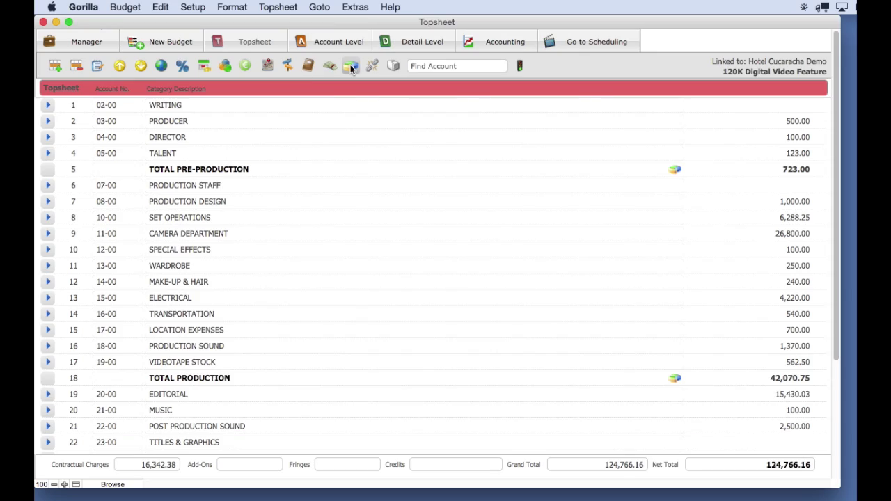
click(351, 66)
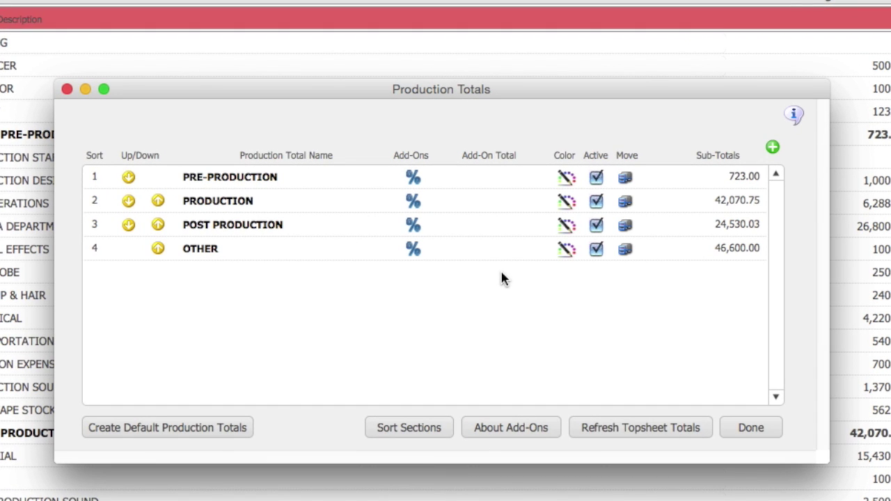
click(567, 177)
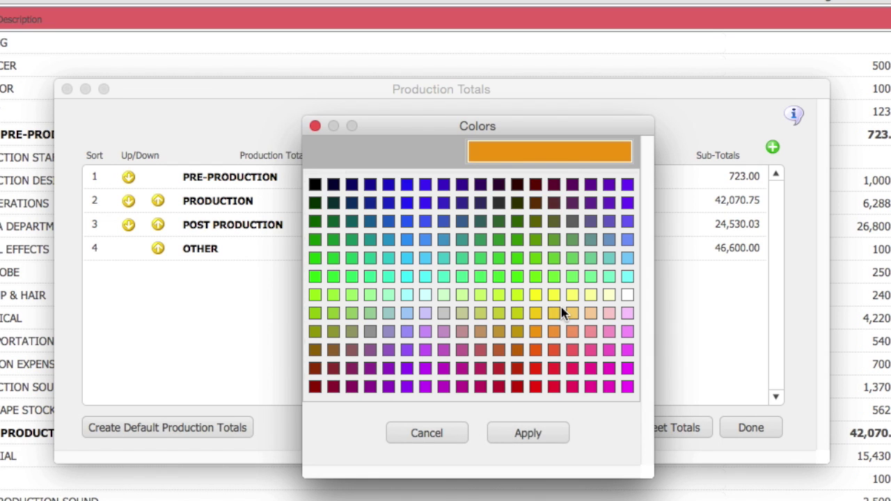
click(549, 432)
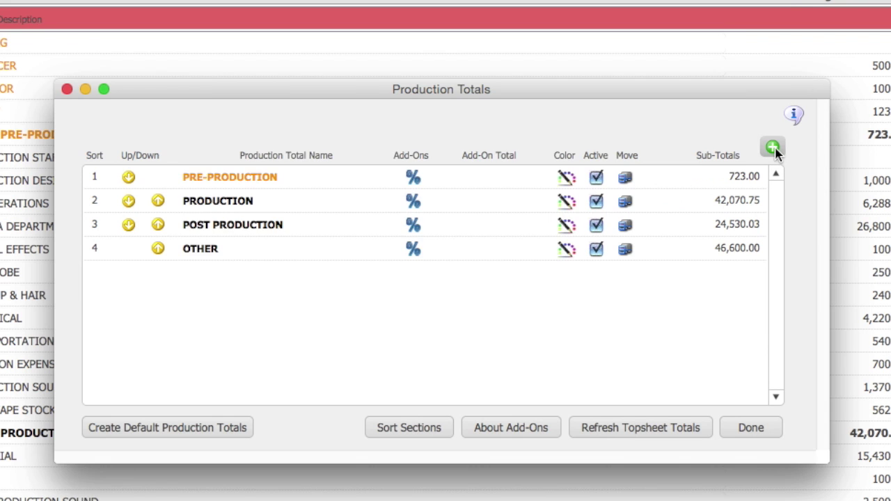
Step: Create a production total named DISTRIBUTION and make it active on the topsheet
click(772, 148)
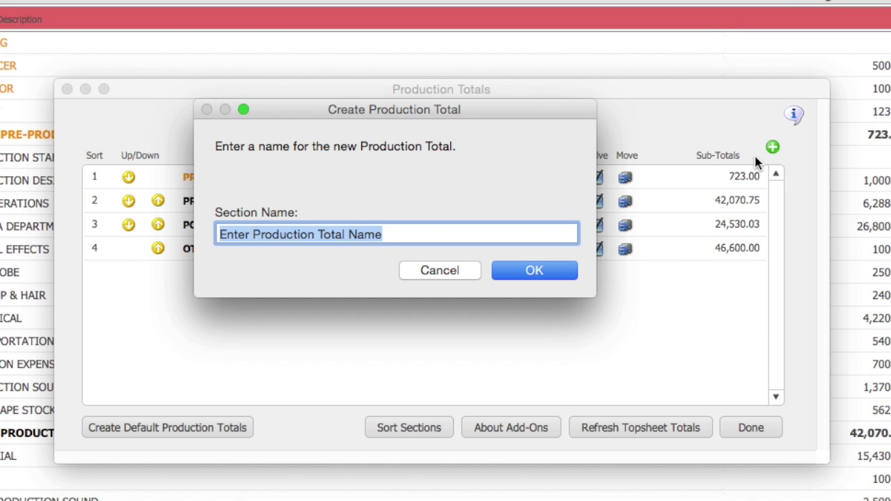
text(DISTRIBUTION)
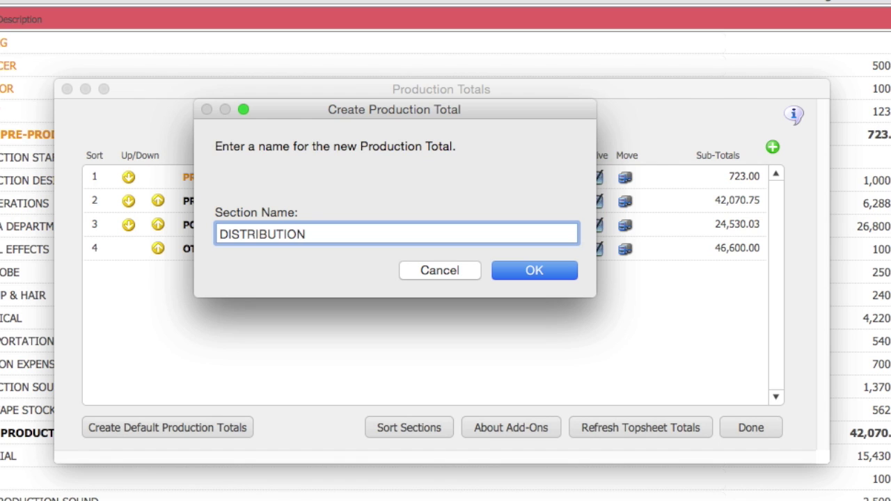
click(535, 273)
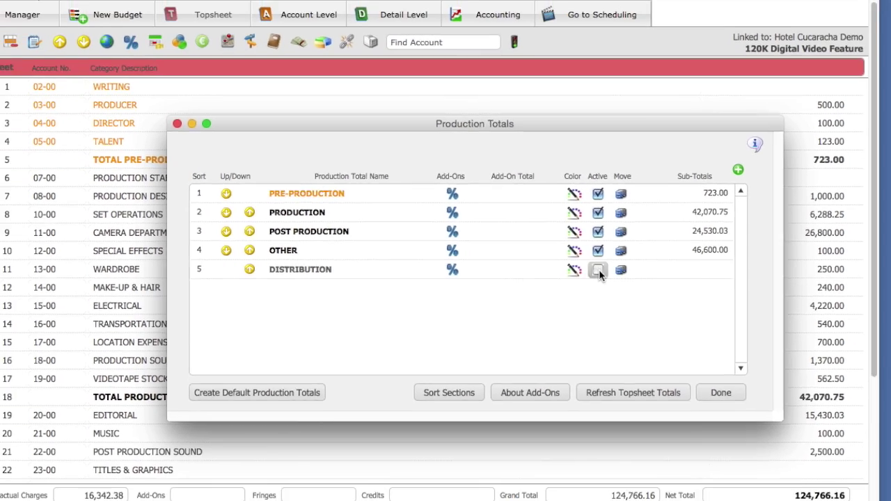
click(596, 275)
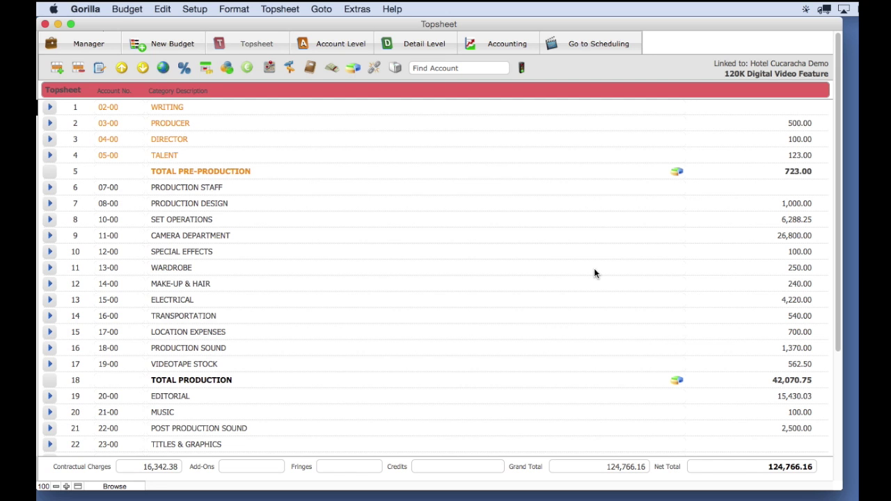
Step: Insert a category row above TOTAL DISTRIBUTION, described as MARKETING with account number 30-00
drag(838, 296, 839, 457)
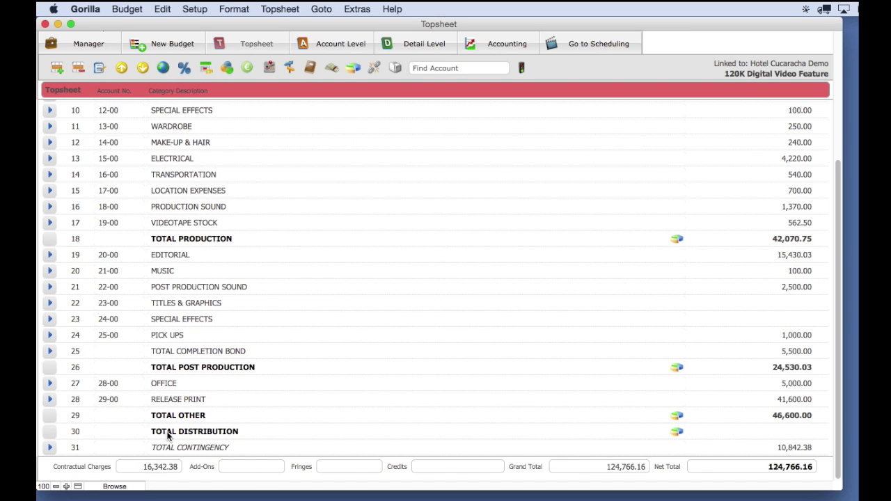
double_click(218, 433)
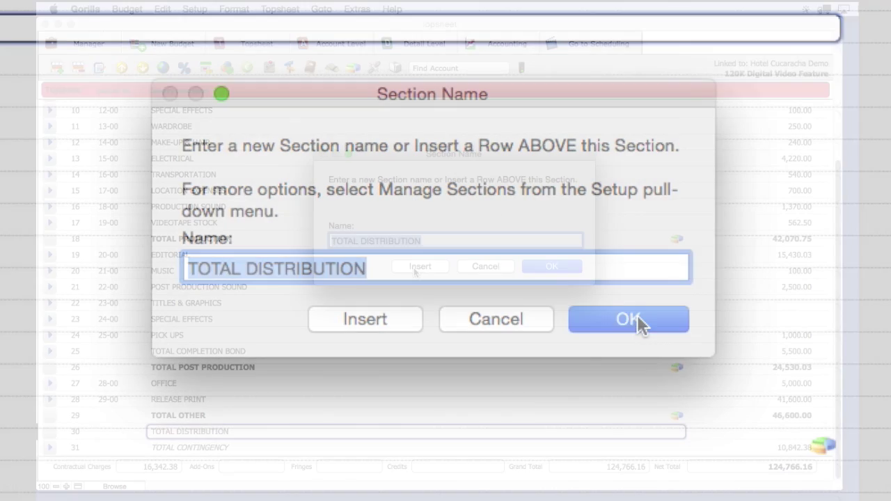
click(628, 319)
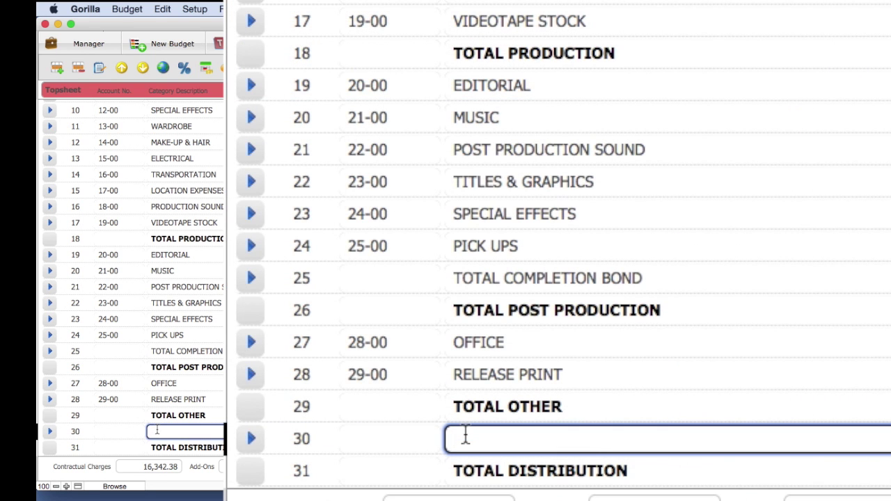
text(MARKETING)
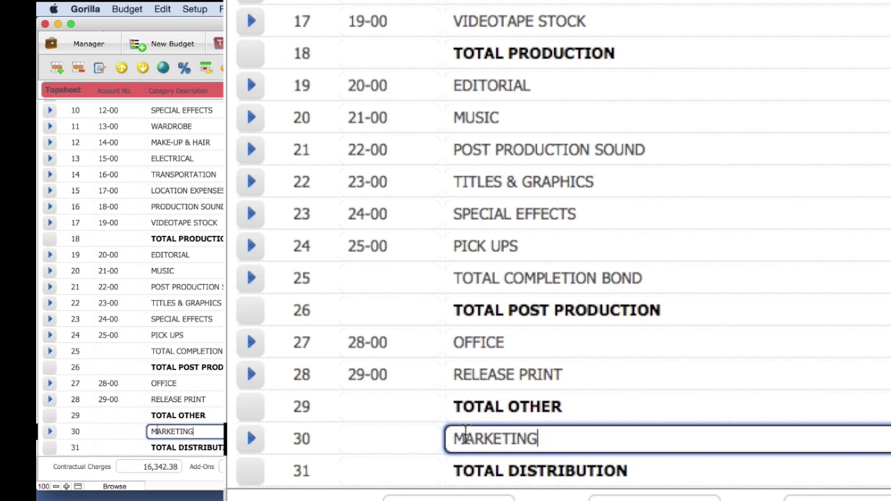
click(111, 430)
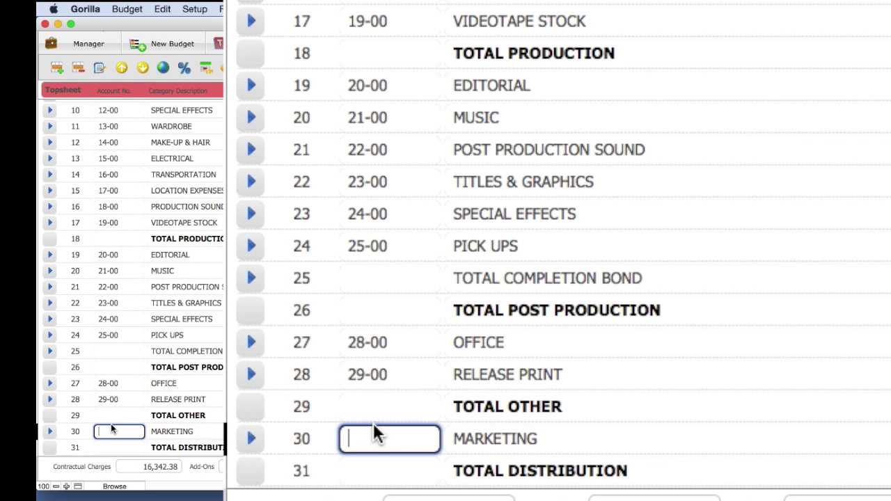
text(30-00)
click(211, 430)
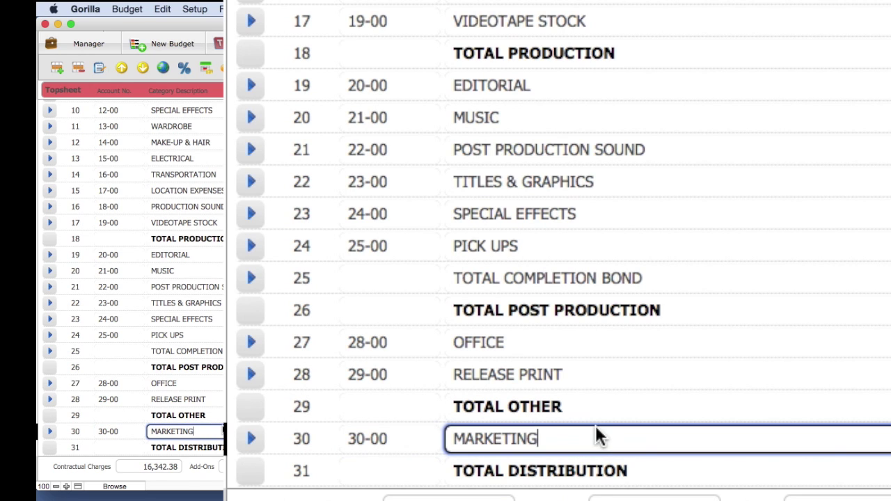
Step: Add another category row below MARKETING with account number 30-01 and the description NEW CATEGORY
click(57, 67)
text(30-01)
key(Tab)
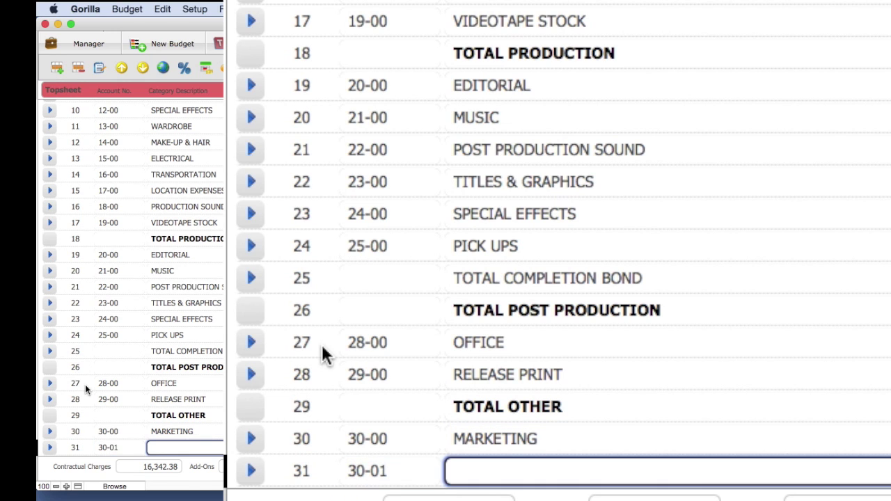
text(NEW CATEGORY)
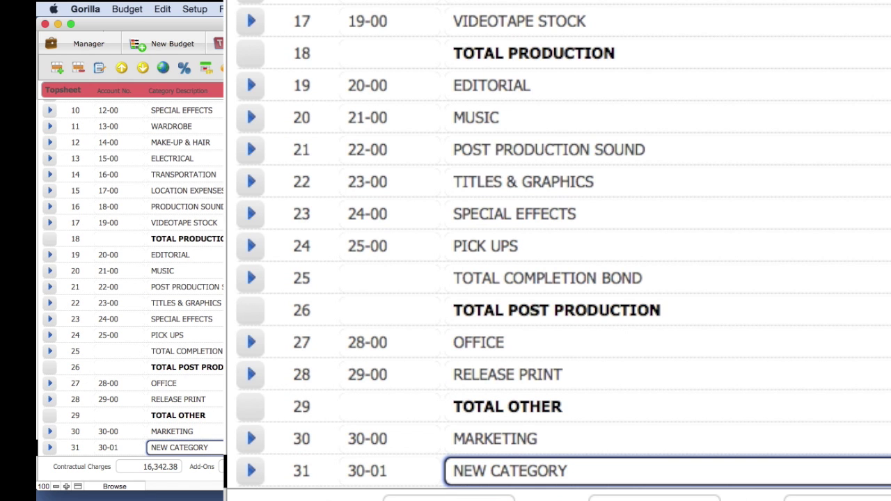
Step: Check the naming and row insertion options of the TOTAL DISTRIBUTION section, keeping its name
scroll(144, 407, down, 1)
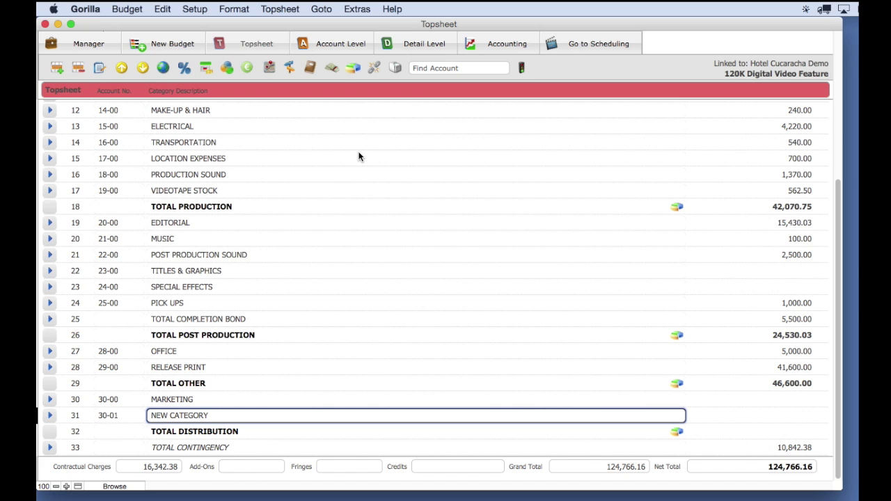
click(241, 433)
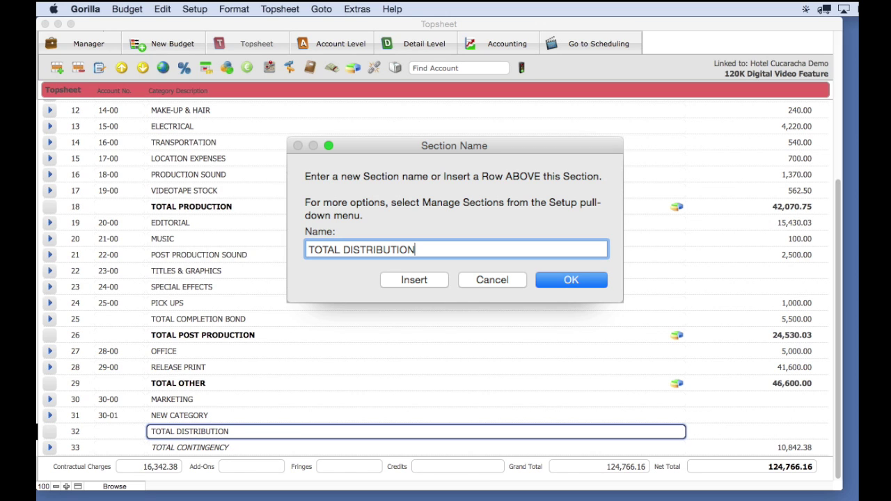
key(Return)
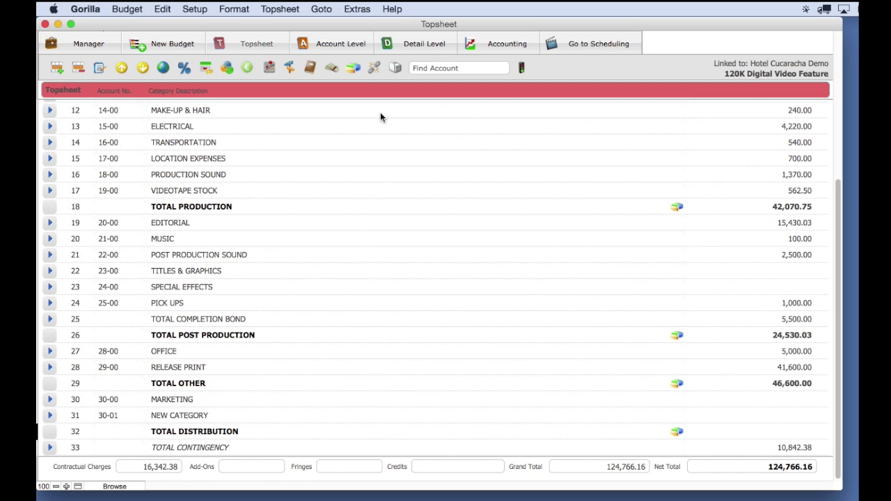
Step: Deactivate the DISTRIBUTION production total, confirm deleting its section, and close the production totals list
click(353, 68)
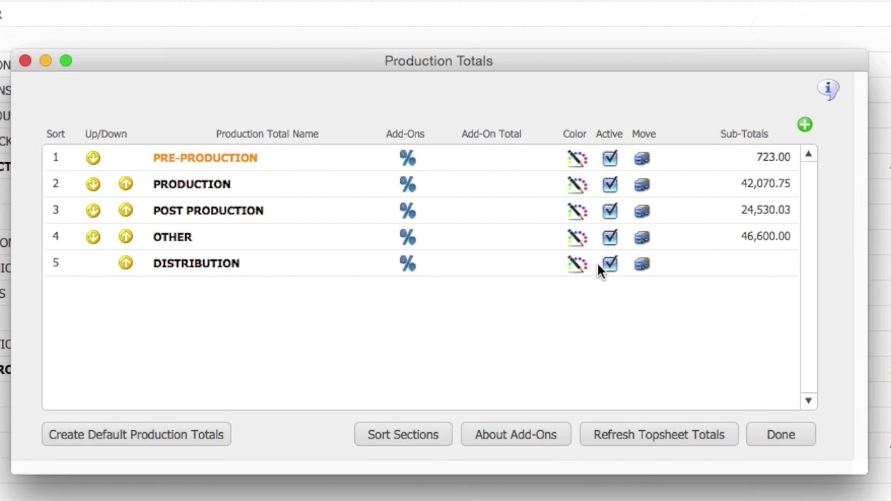
click(602, 264)
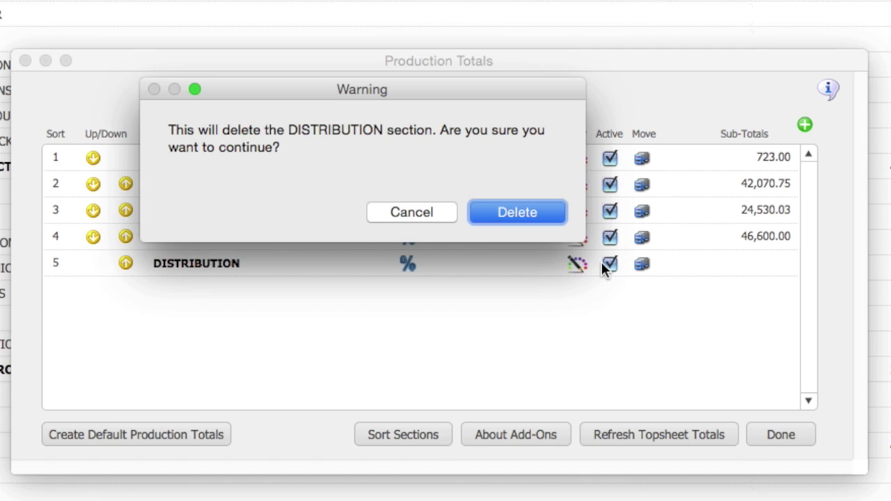
click(524, 212)
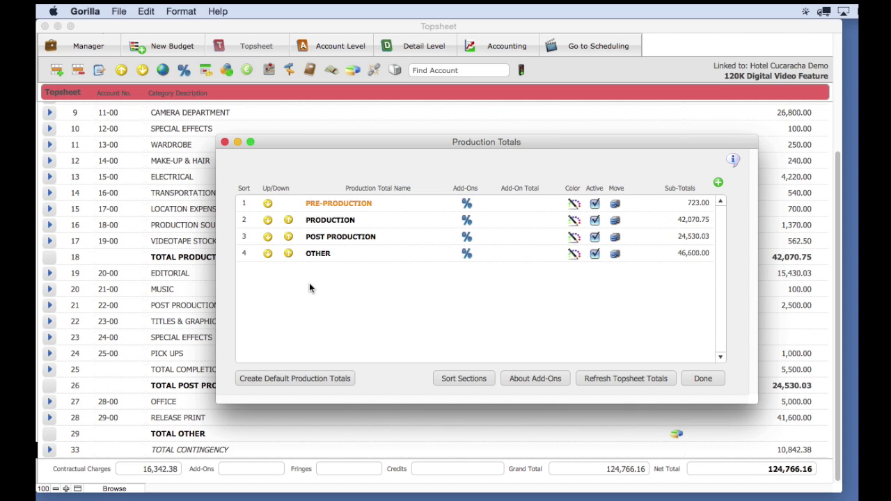
click(224, 142)
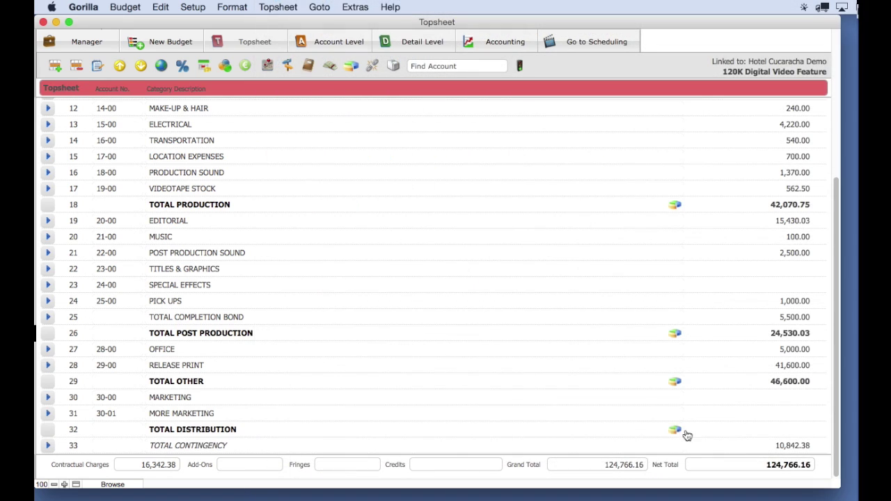
Step: Move the DISTRIBUTION section's categories into the POST PRODUCTION section using the section's delete/move option
click(674, 429)
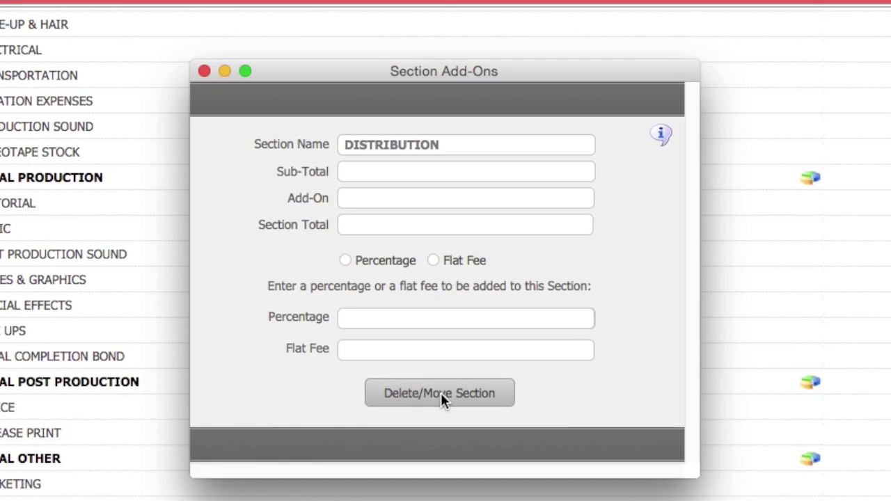
click(442, 367)
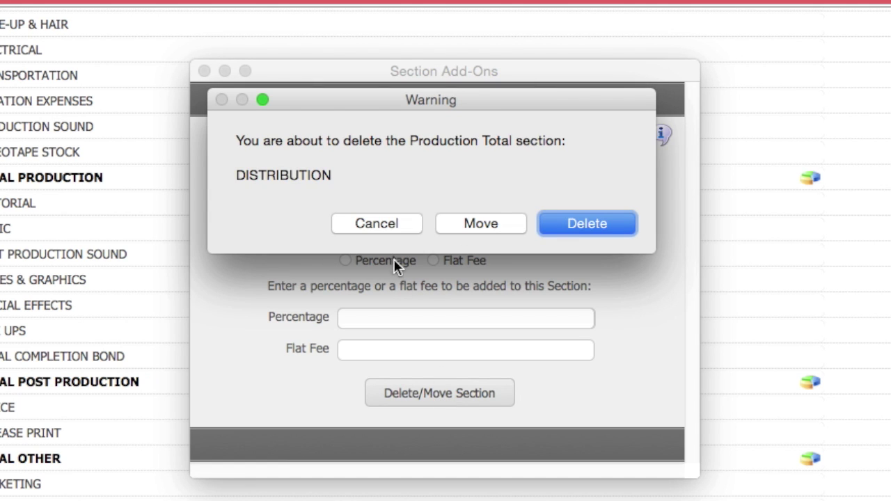
click(503, 222)
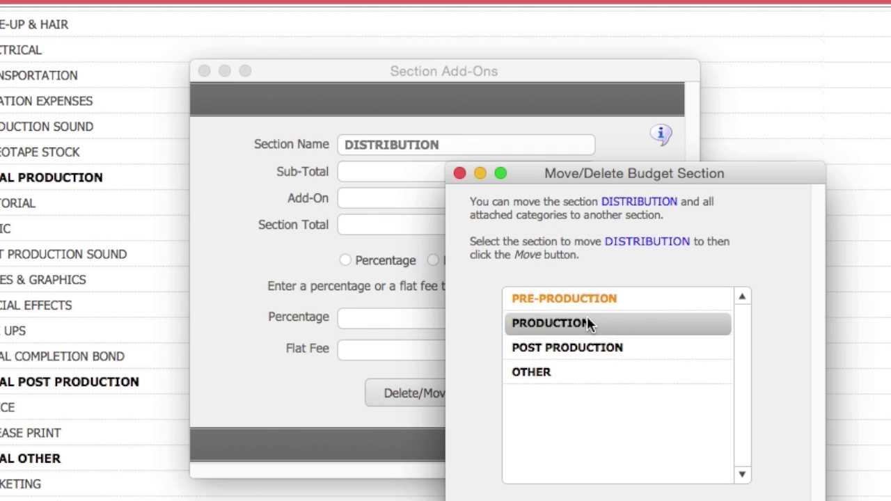
click(569, 341)
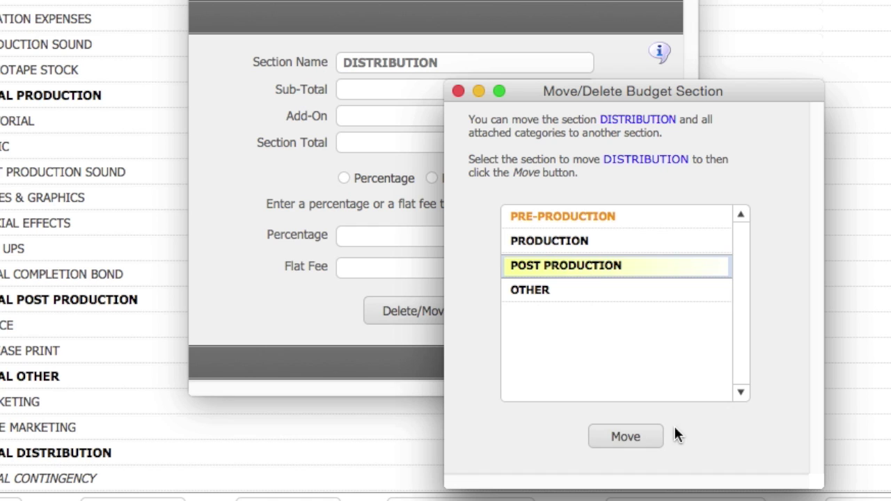
click(642, 437)
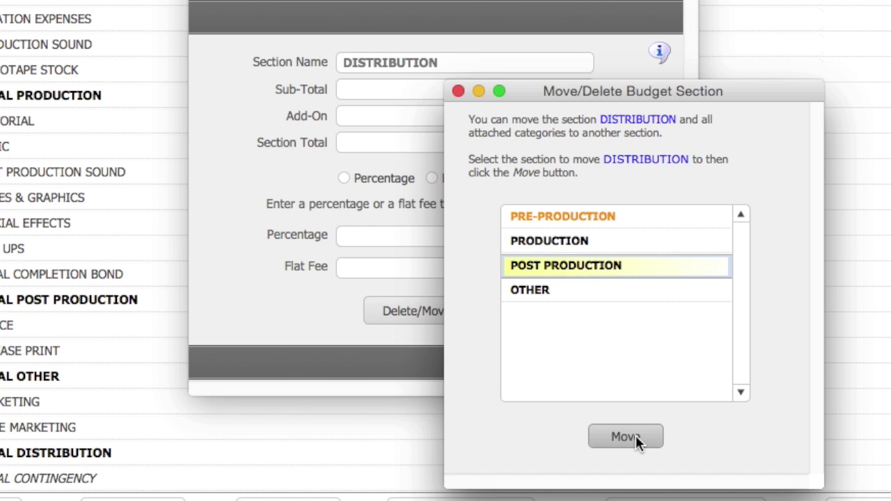
click(647, 436)
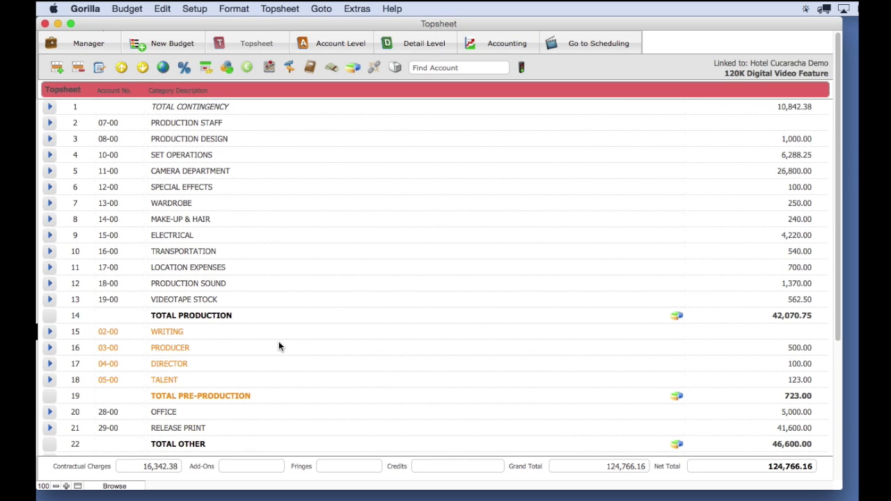
scroll(279, 346, down, 5)
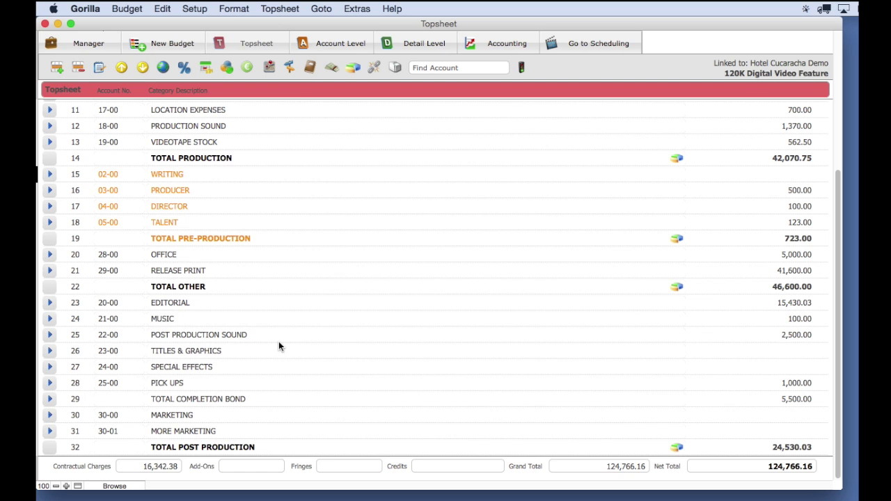